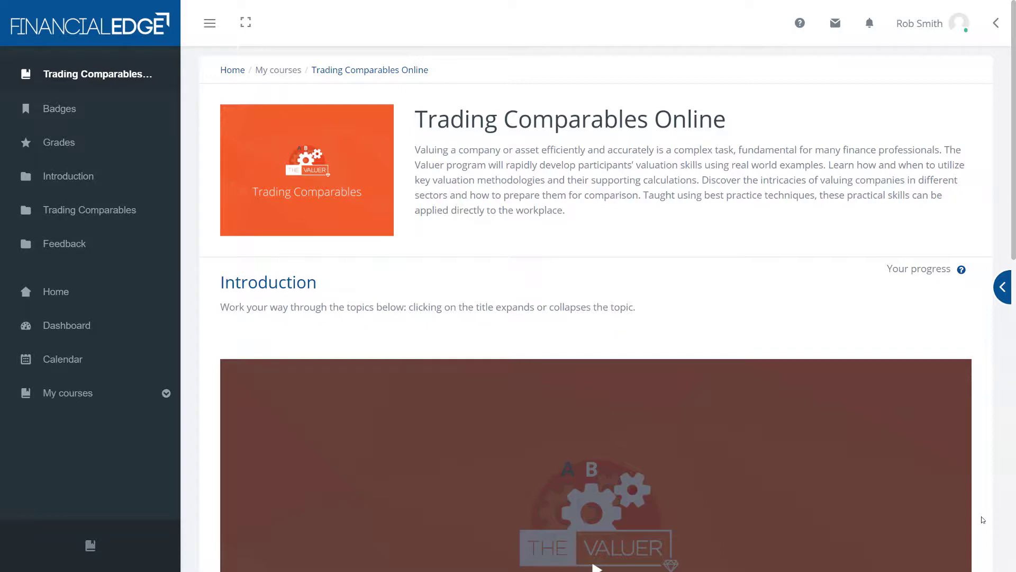
- Expand the Trading Comparables section and open the Market Capitalization Workout Empty workbook
middle_click(982, 520)
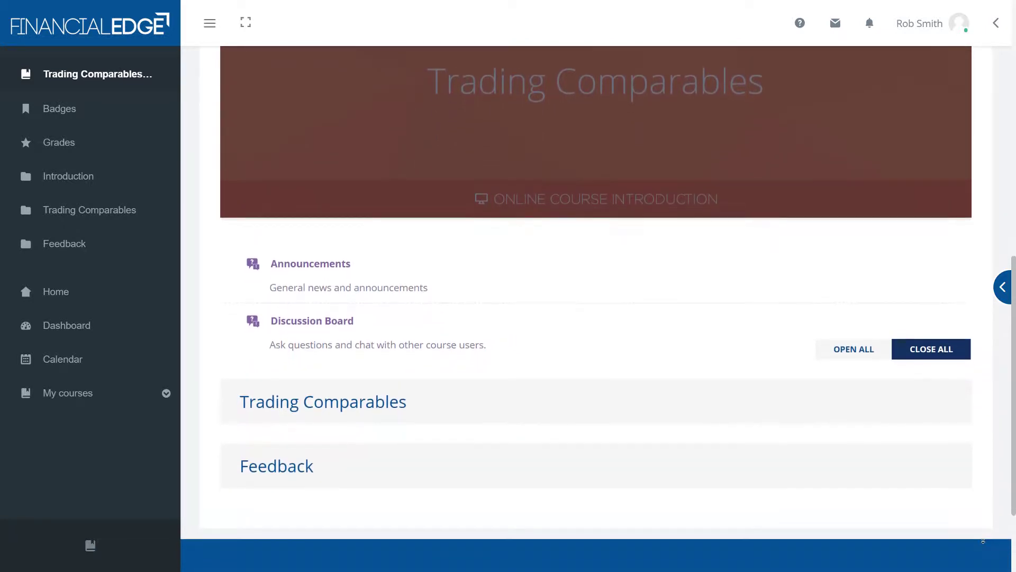
click(868, 404)
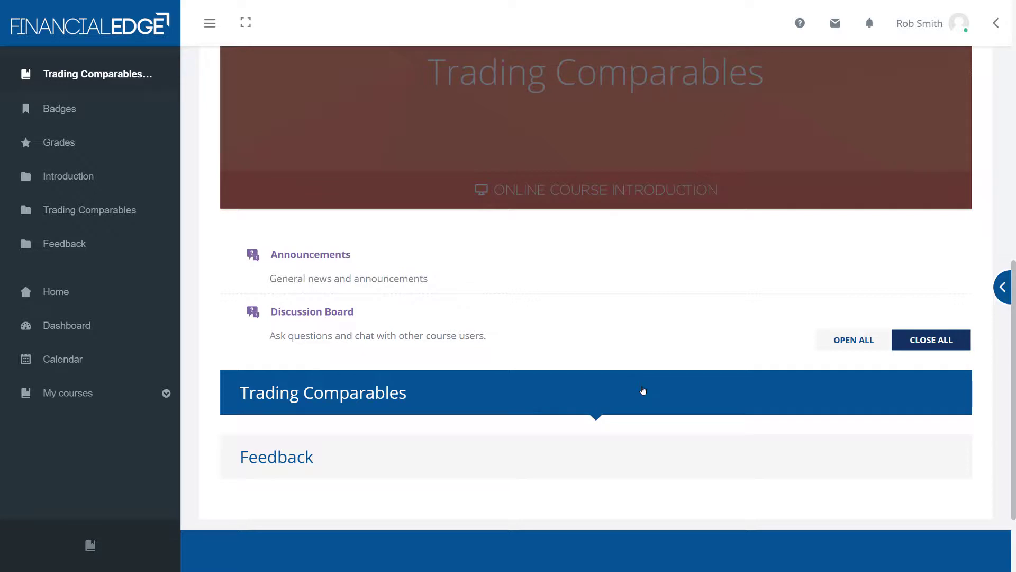
click(643, 390)
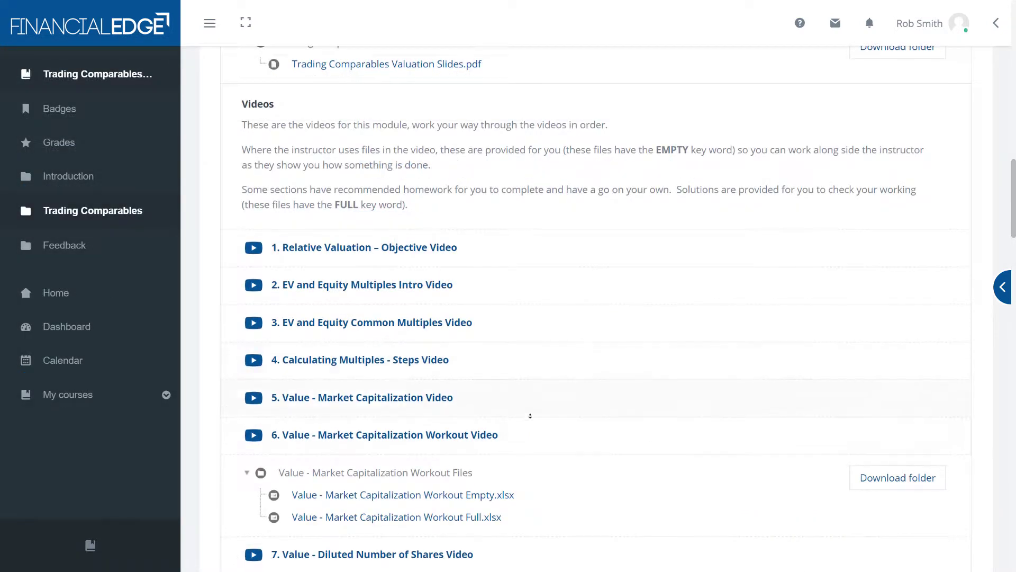
scroll(530, 414, down, 2)
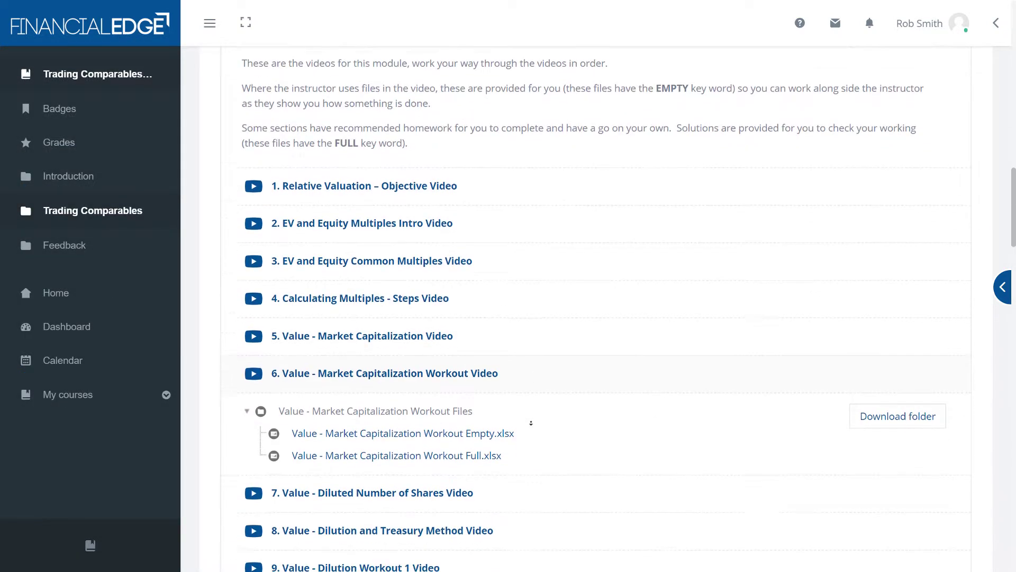
scroll(530, 414, down, 2)
scroll(531, 422, down, 2)
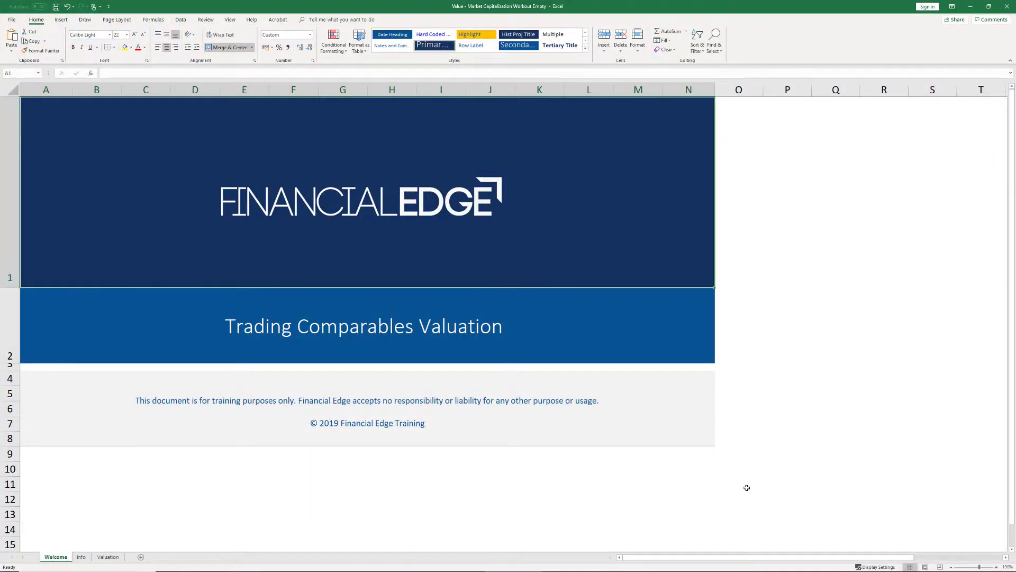
- Move from the Welcome sheet through the Info sheet to the Valuation sheet
key(ctrl+Page_Down)
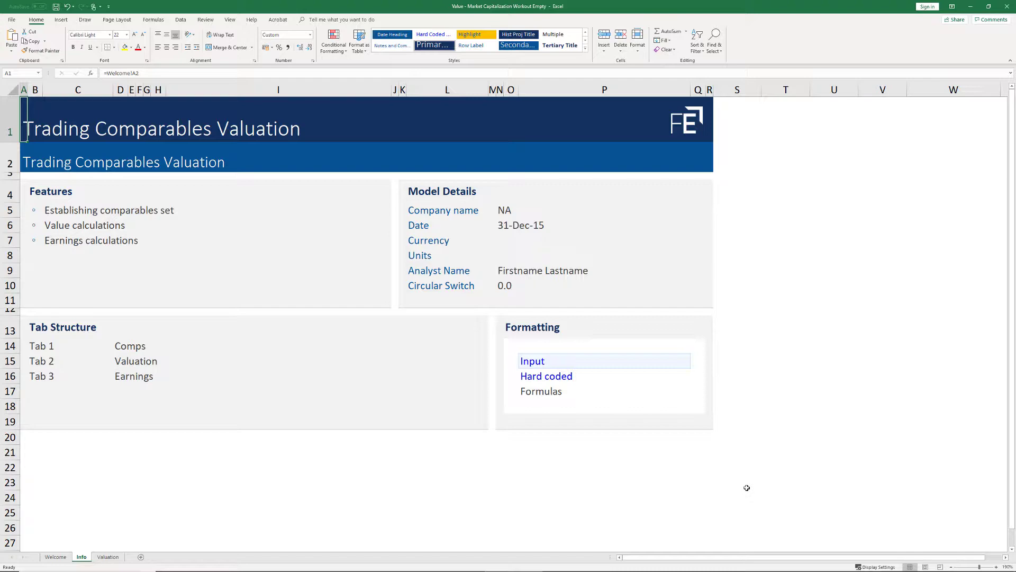
key(ctrl+Page_Down)
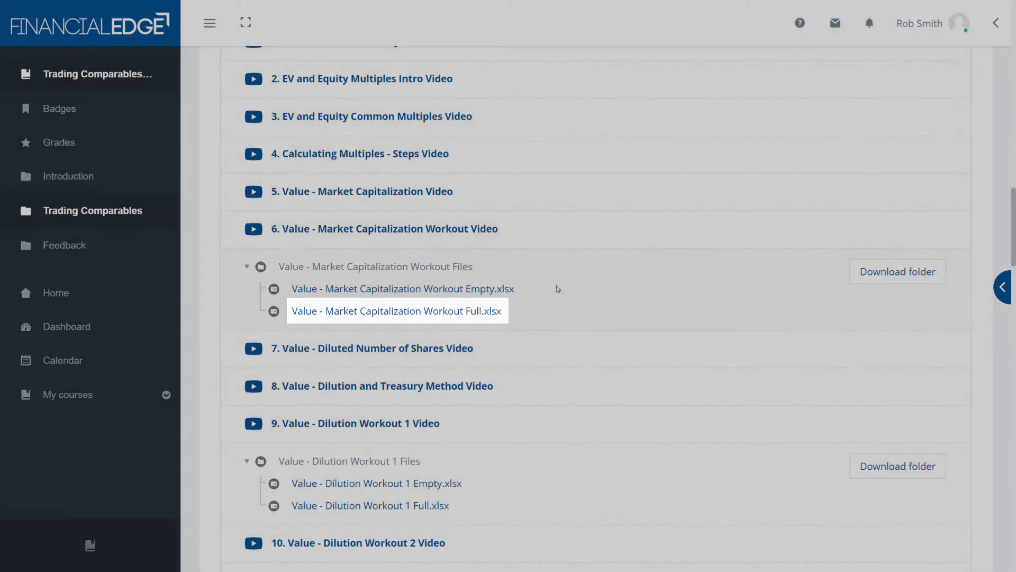
scroll(562, 373, down, 1)
scroll(563, 374, down, 4)
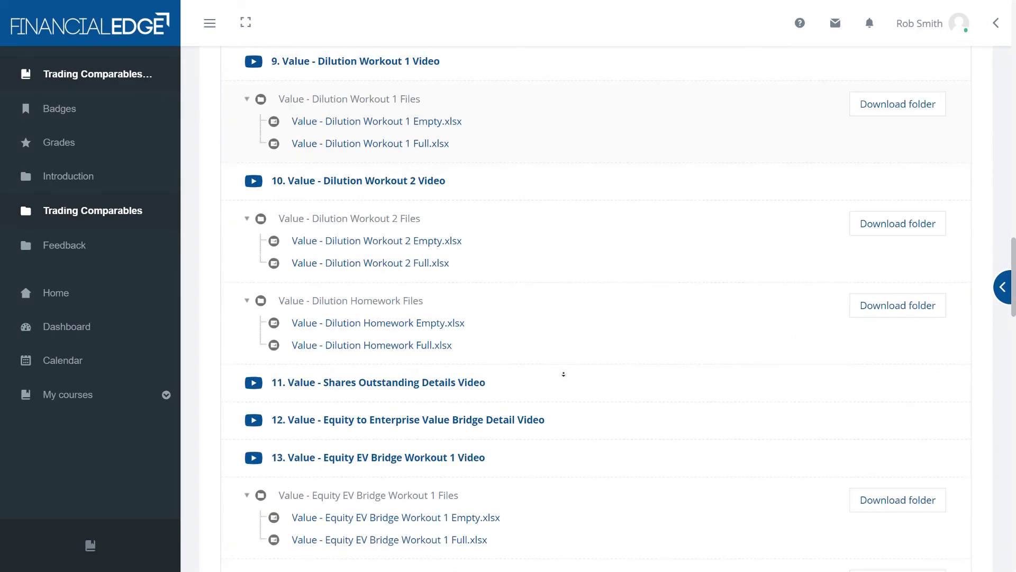
scroll(563, 374, down, 5)
scroll(563, 374, down, 4)
scroll(562, 374, down, 5)
scroll(563, 374, down, 4)
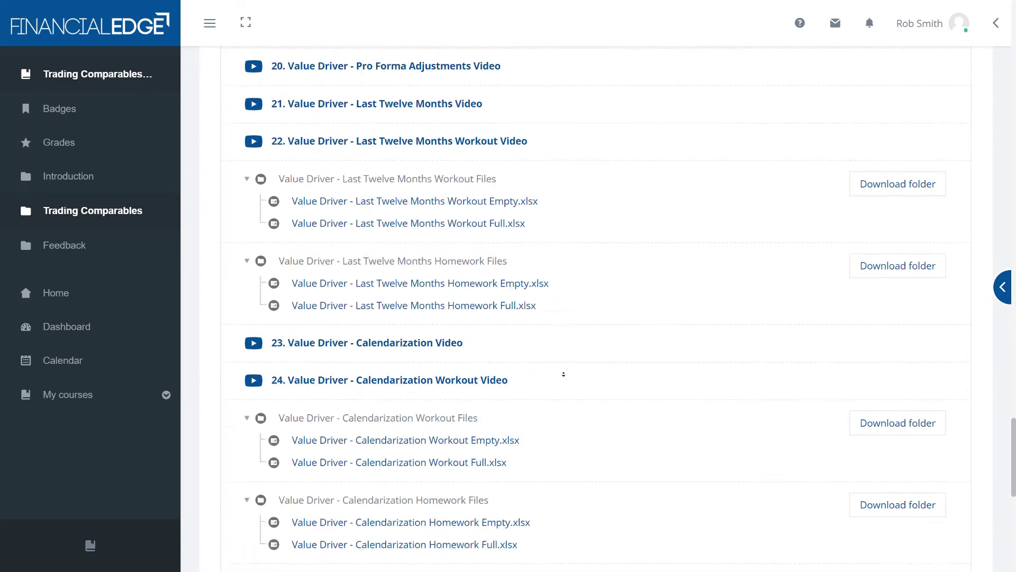
scroll(563, 373, down, 4)
scroll(562, 374, down, 4)
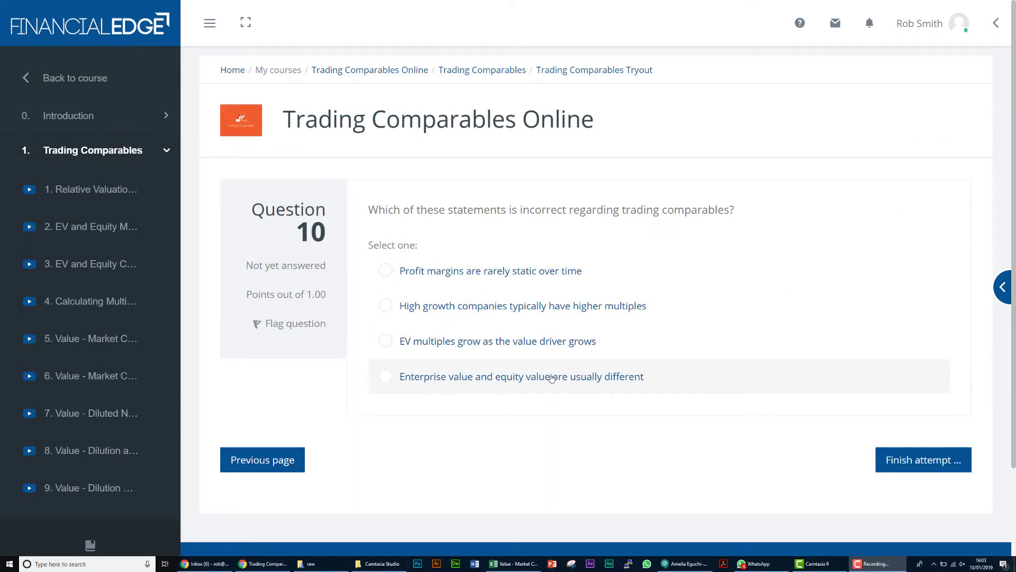
- Choose "High growth companies typically have higher multiples" on tryout Question 10
click(548, 304)
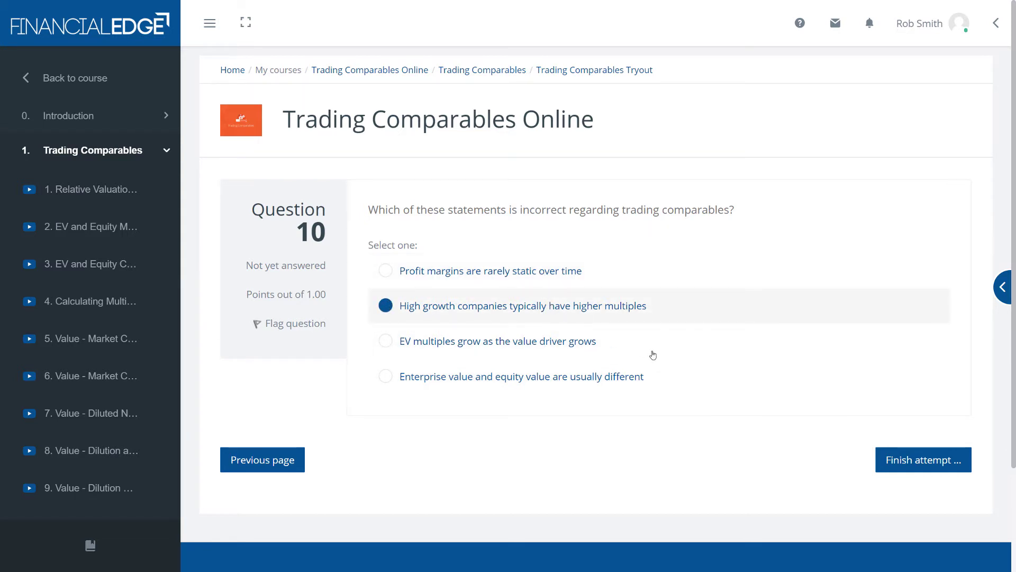